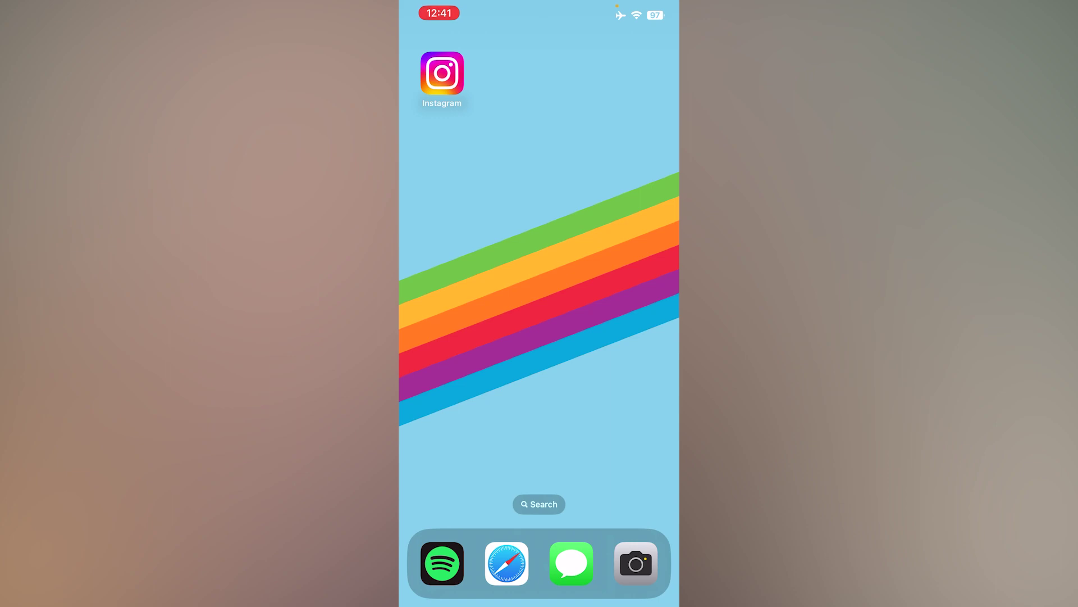
Launch Instagram and open your profile's Reels tab showing the cat reel
click(442, 73)
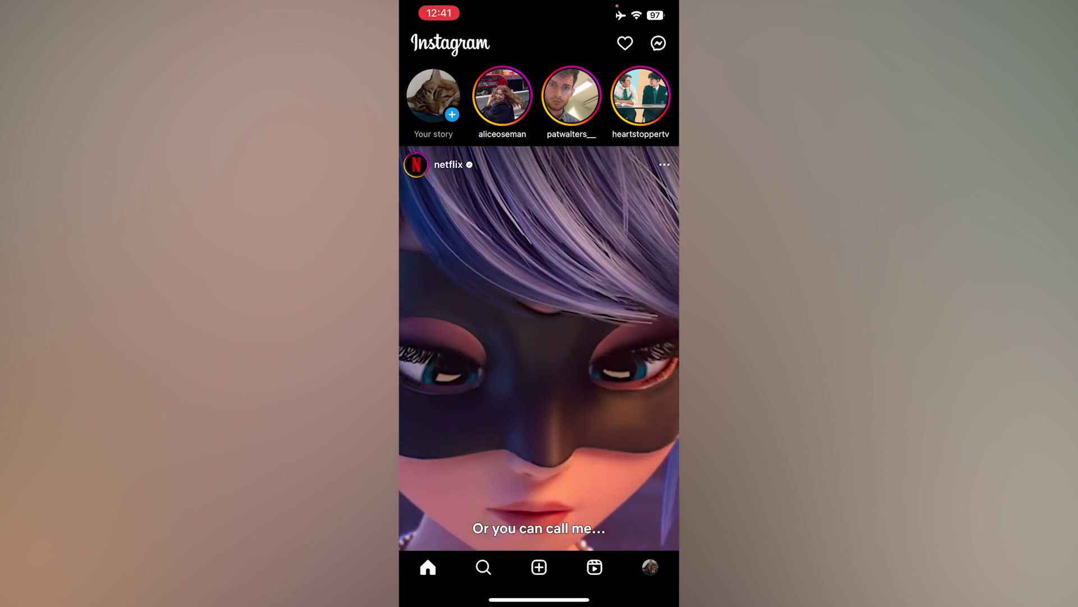
click(649, 567)
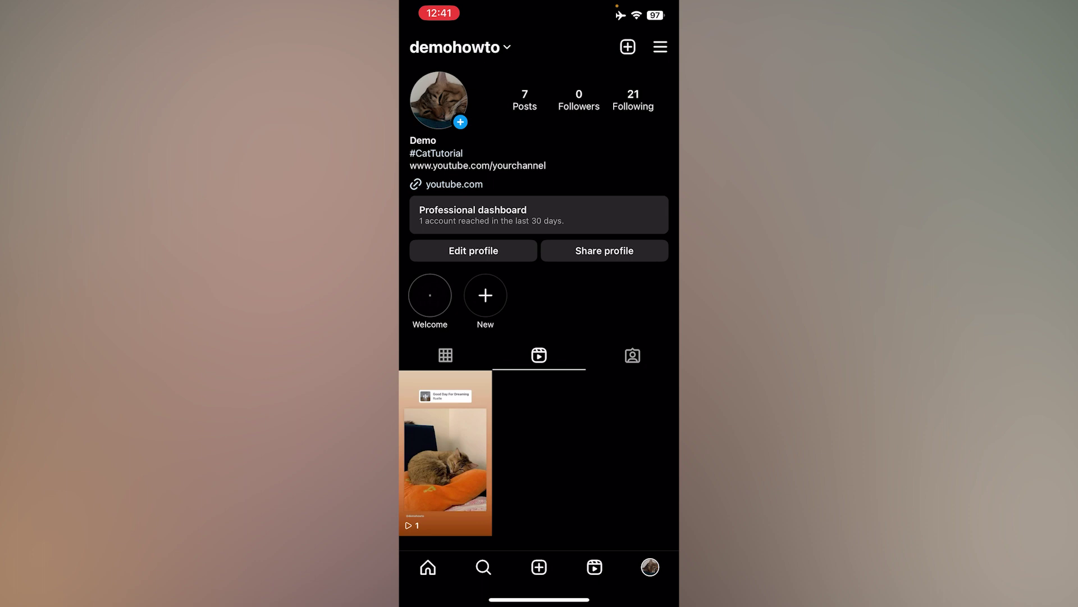
Play the sleeping cat reel and open its share sheet
click(445, 453)
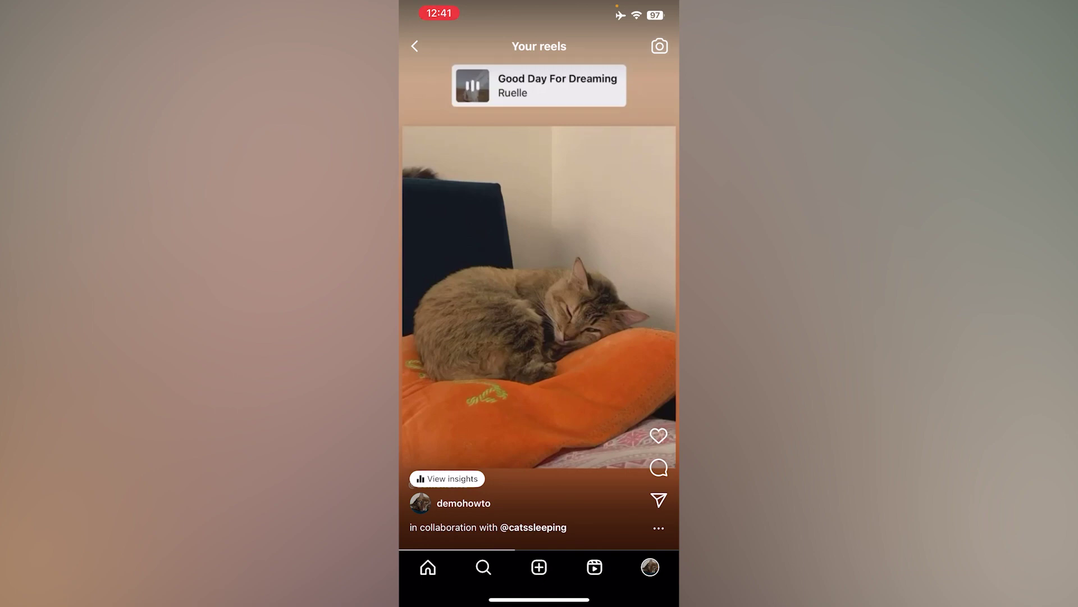
click(659, 499)
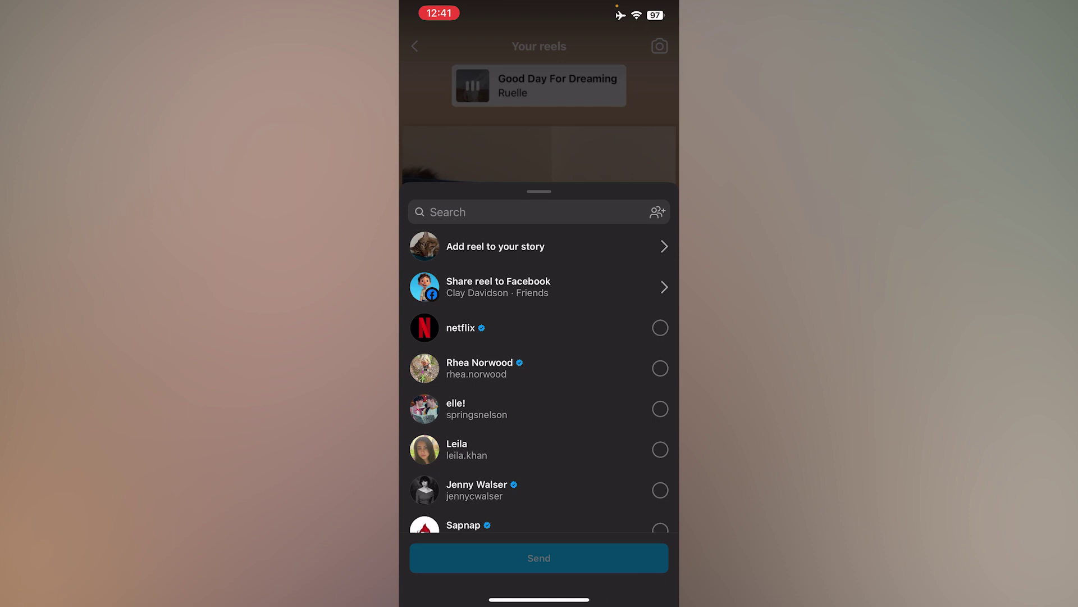
Post the cat reel to 'Your story' via 'Add reel to your story'
click(495, 246)
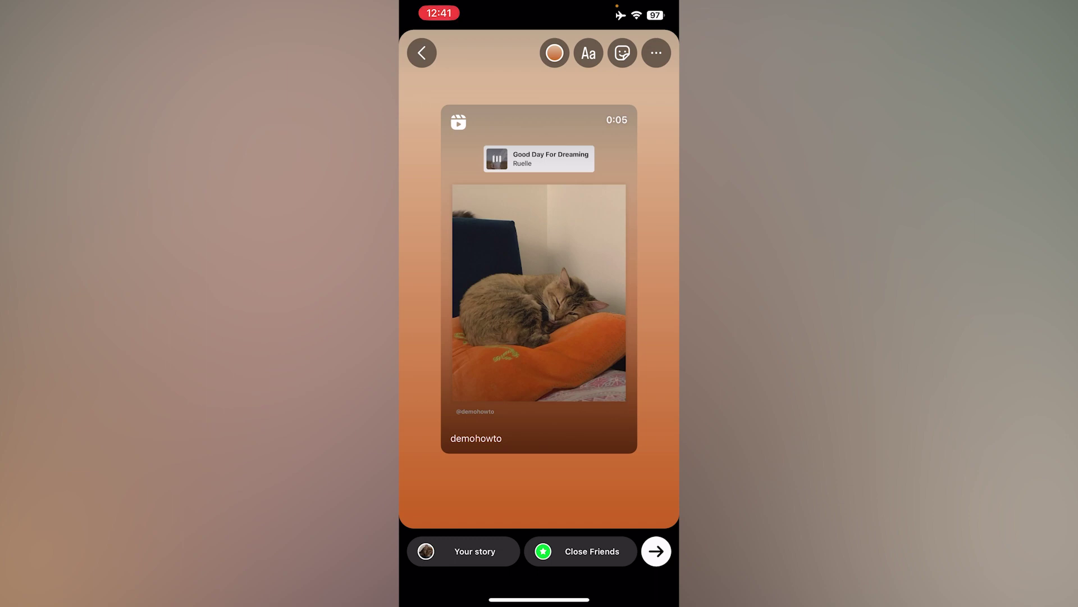
click(474, 552)
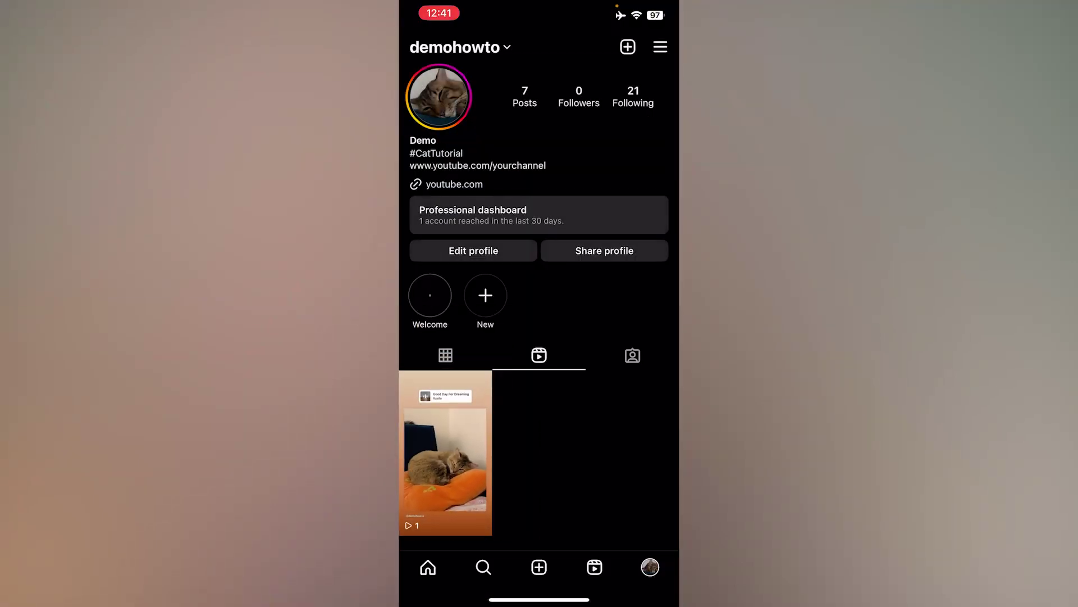
Return to the Instagram home feed, then swipe up to the iOS Home Screen
click(428, 567)
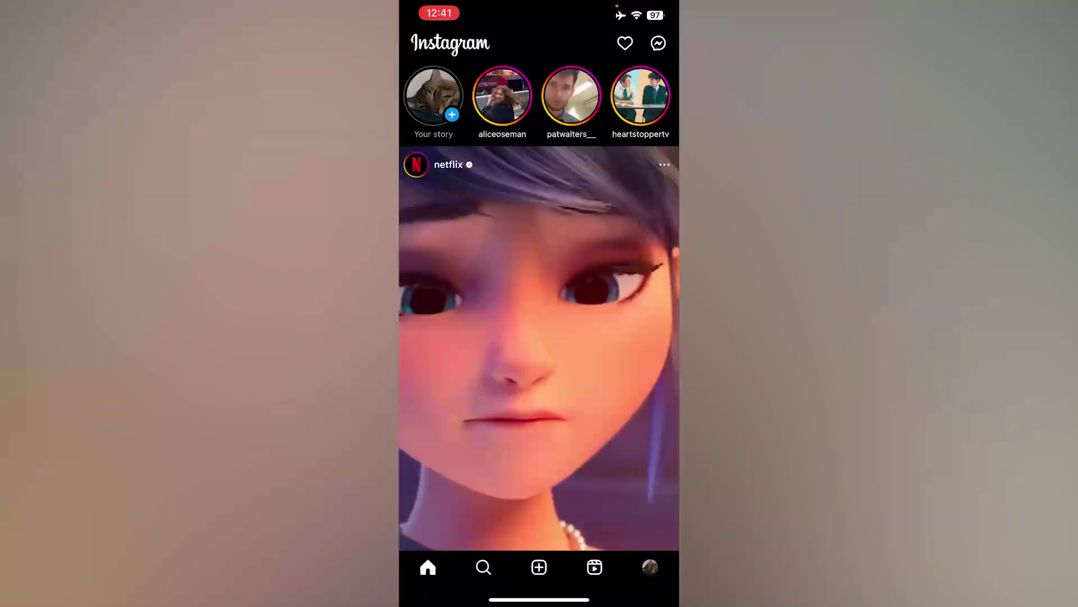
drag(540, 599, 539, 338)
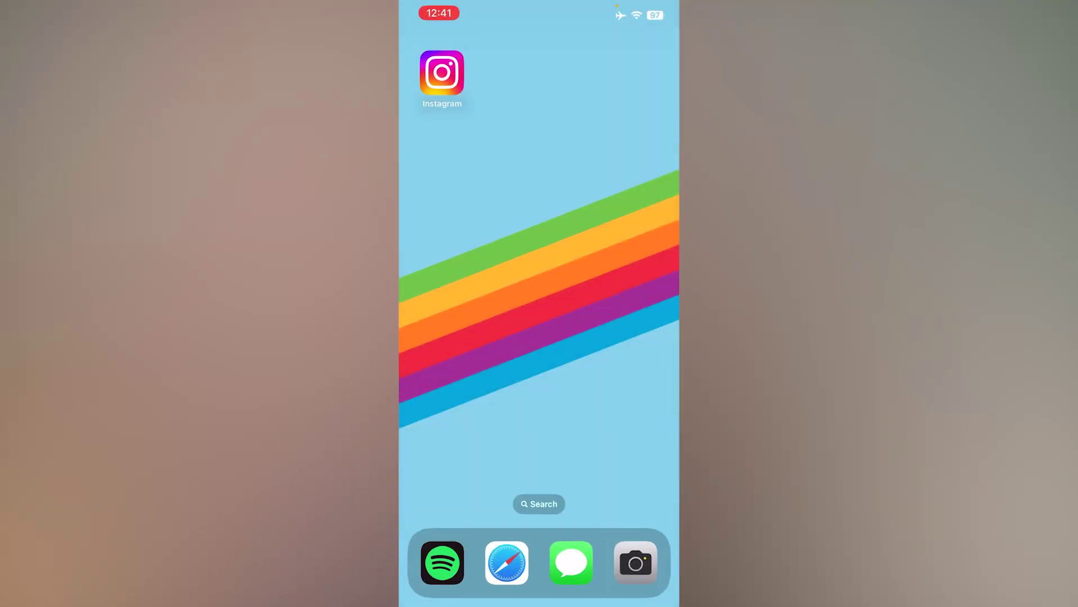